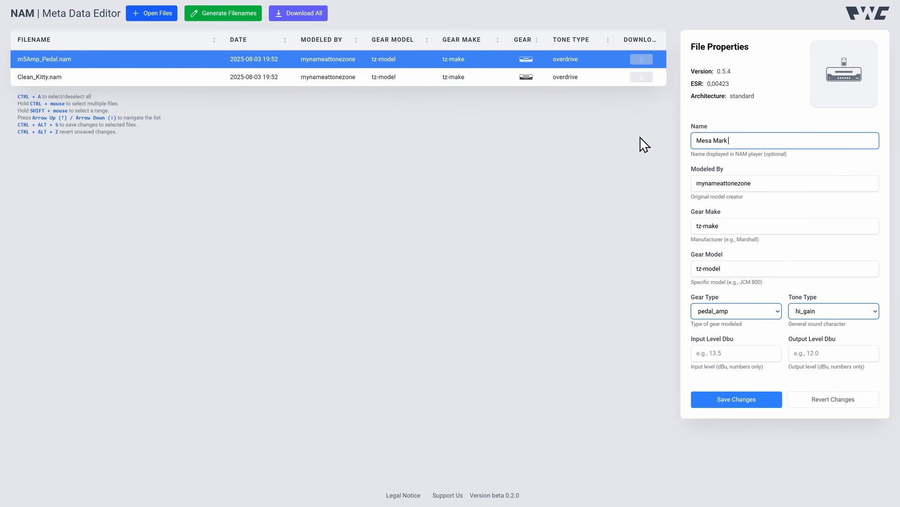
Extend the model name to "Mesa Mark with Pedal" and set Modeled By to "PWC Profiles".
text(with Pedal)
key(Tab)
text(PW)
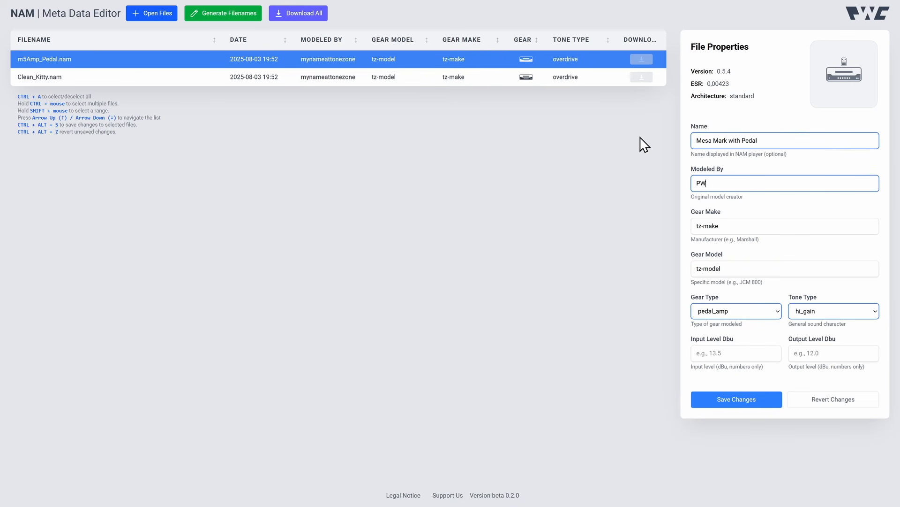
text(C Profiles)
key(Tab)
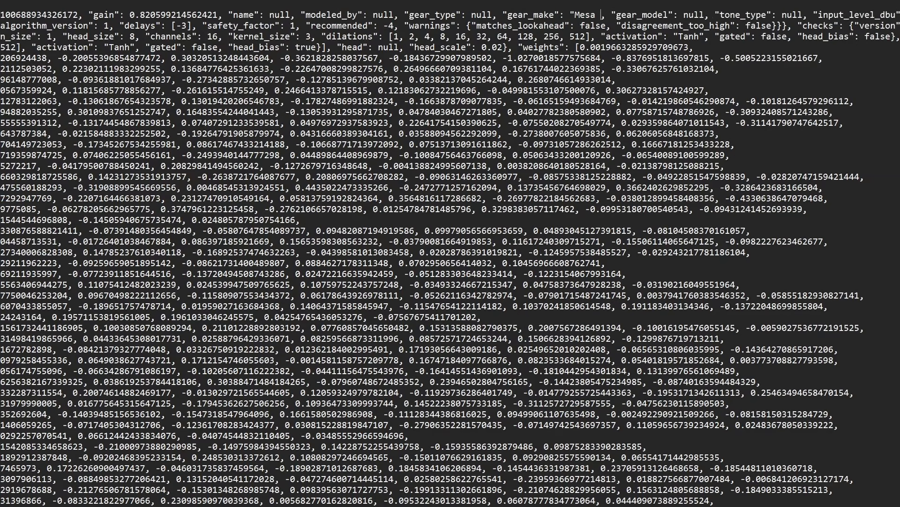
text(Boogie)
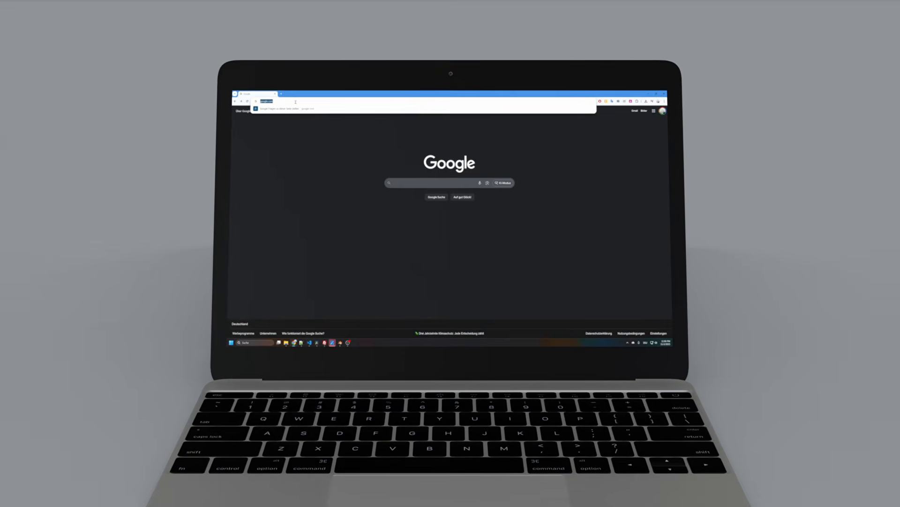
click(289, 99)
key(Return)
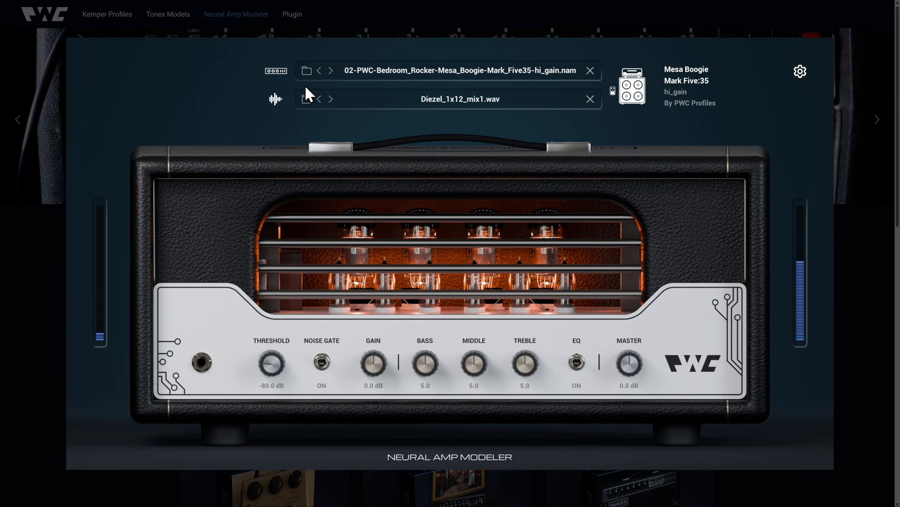
Step forward through the NAM models in the web player and toggle the impulse response on and off.
click(331, 70)
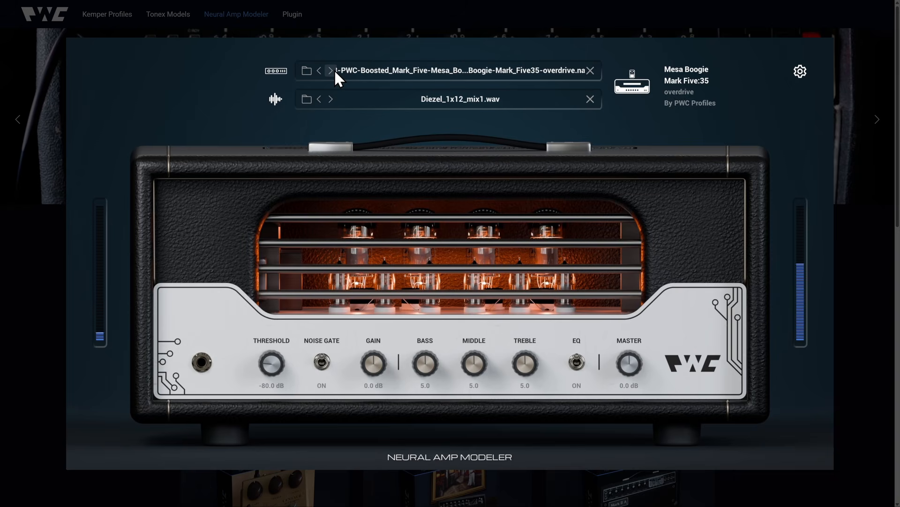
click(331, 71)
click(330, 70)
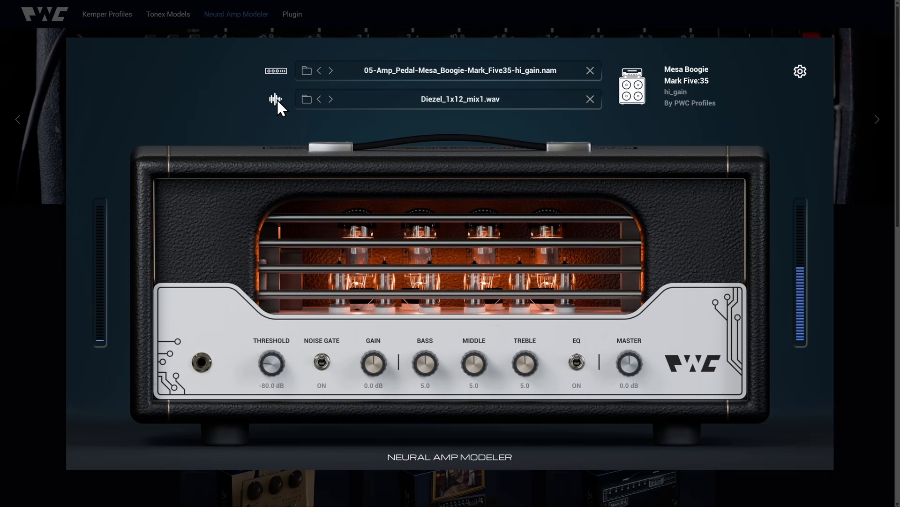
click(276, 99)
click(331, 70)
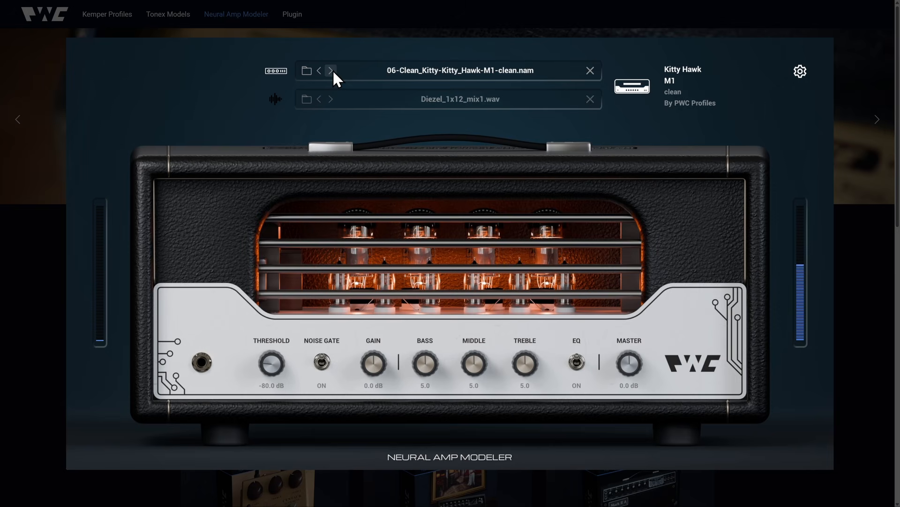
click(276, 100)
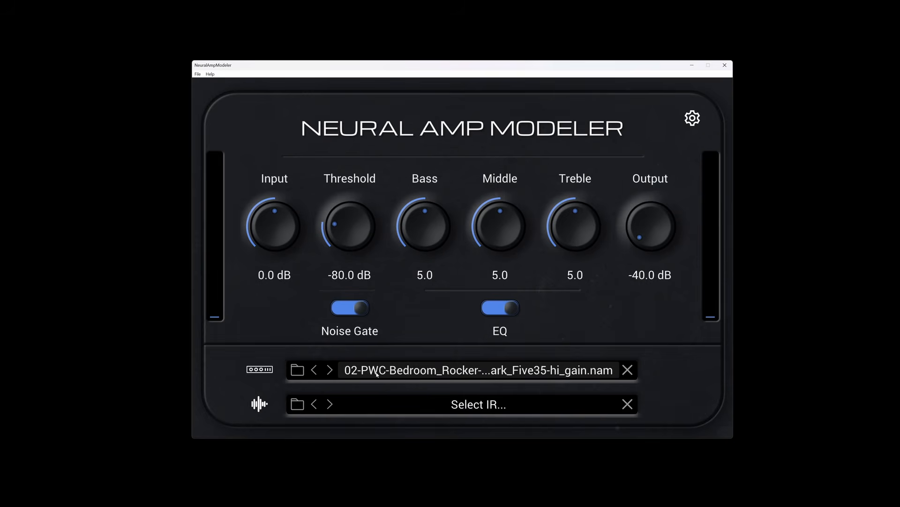
Load the 06-Clean_Kitty model and then the 07-Studio_Compressor clean model from the plugin's model list.
click(375, 369)
click(399, 209)
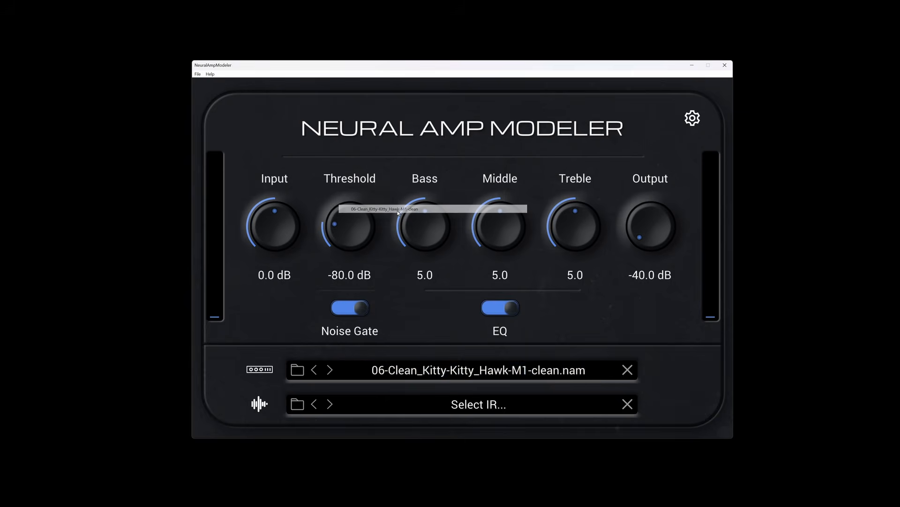
click(444, 369)
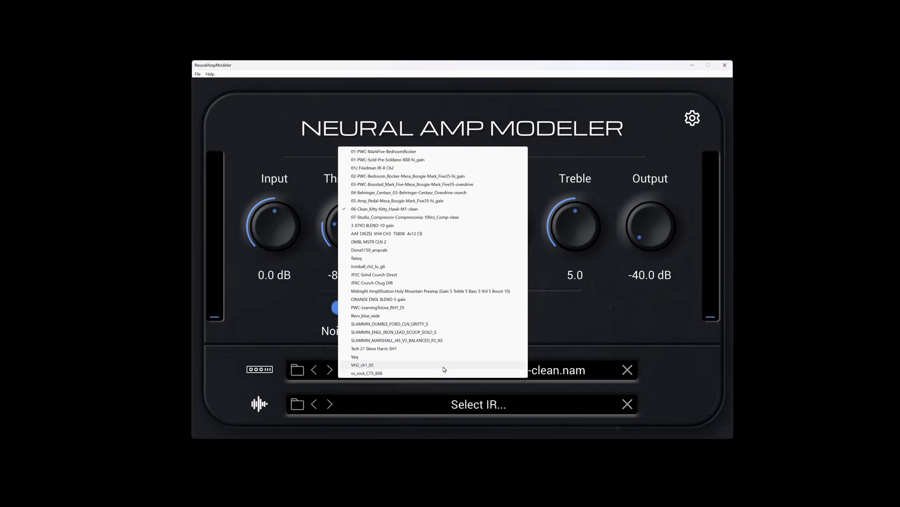
click(422, 217)
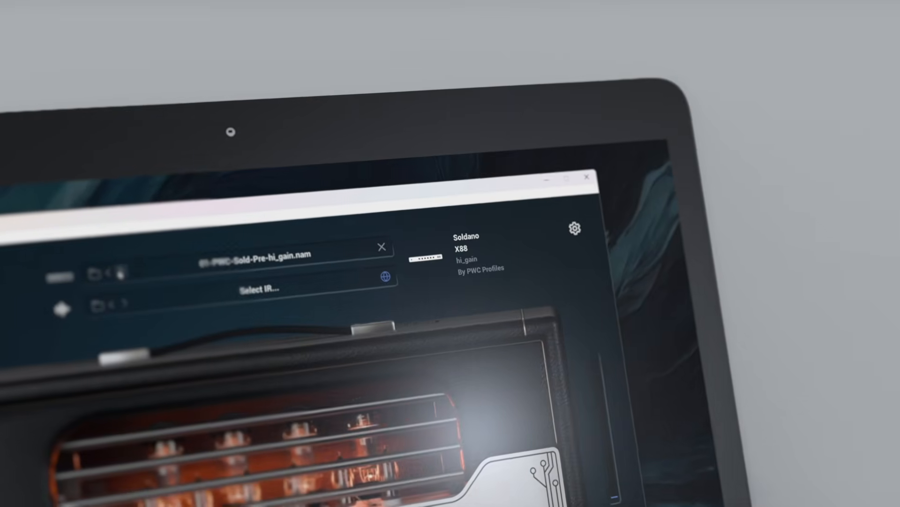
Step forward through the next NAM models in the player to audition them.
click(106, 264)
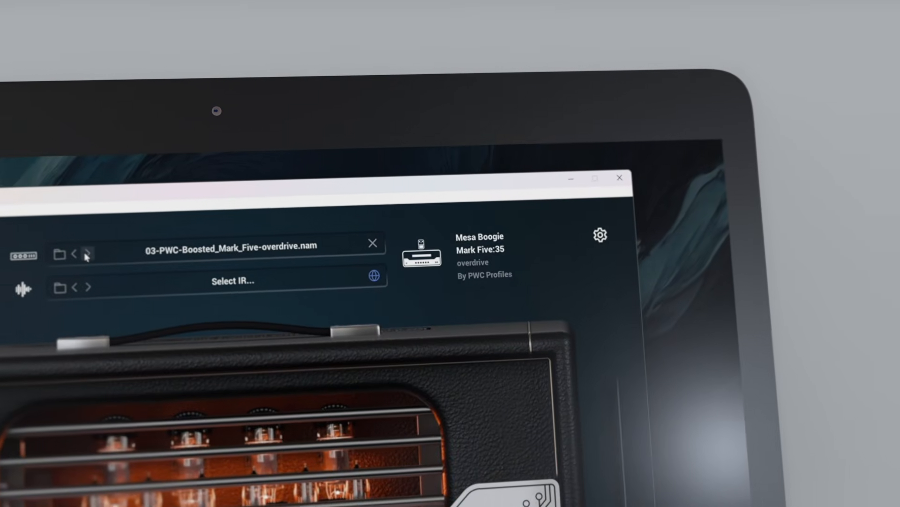
click(106, 264)
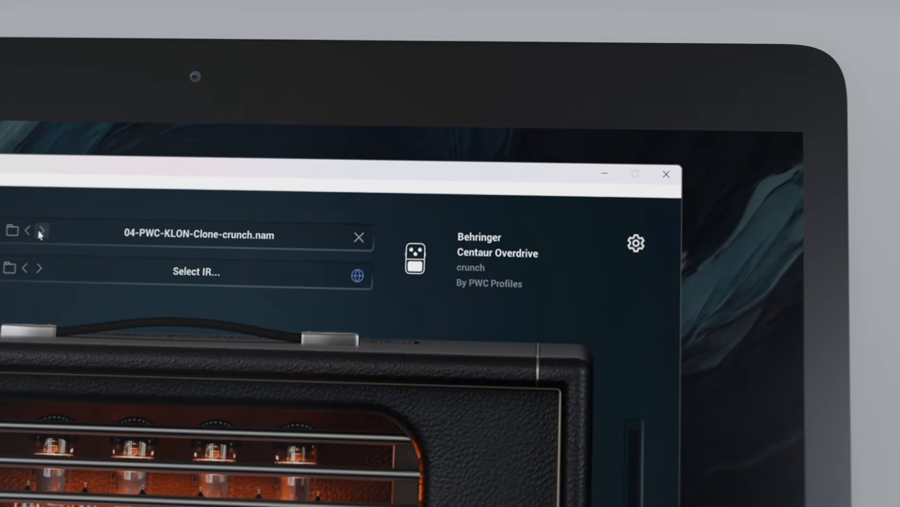
click(64, 243)
click(21, 219)
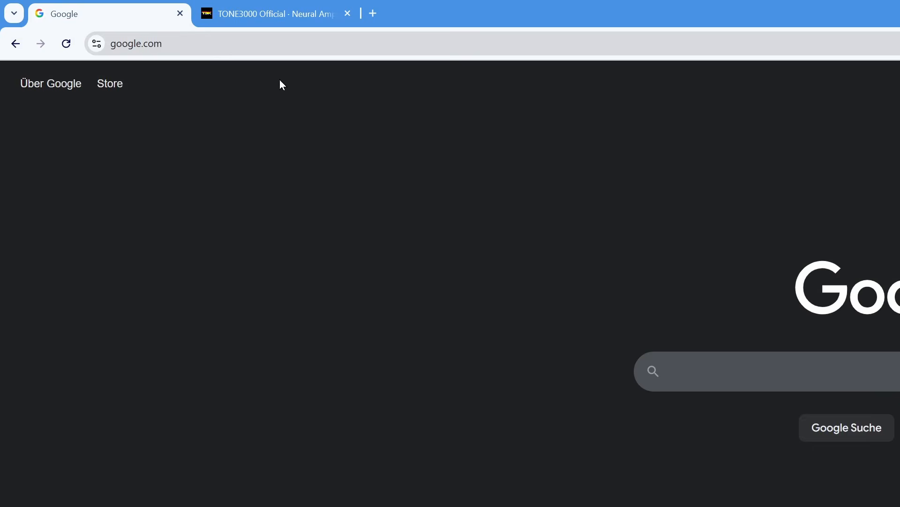
Paste the copied address into the browser and open the pwc-profiles.com/nam page.
click(261, 38)
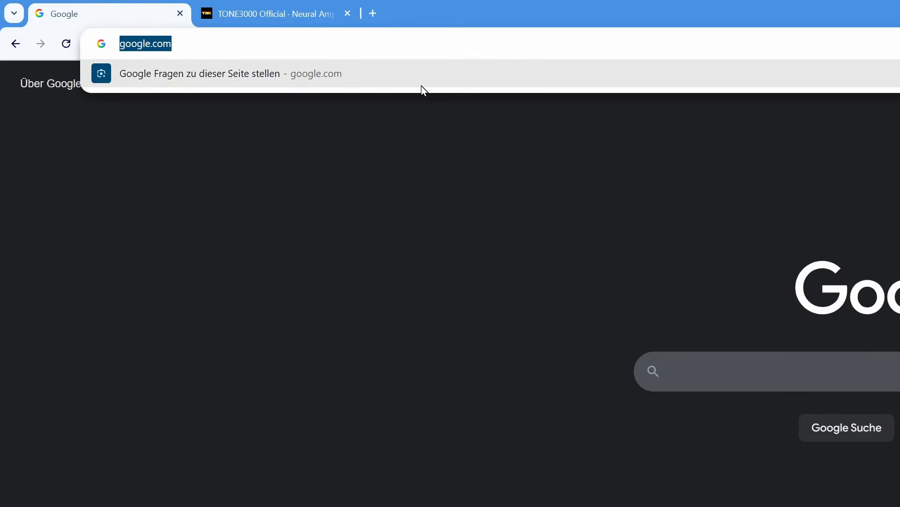
text(https://www.pwc-profiles.com/nam)
key(Return)
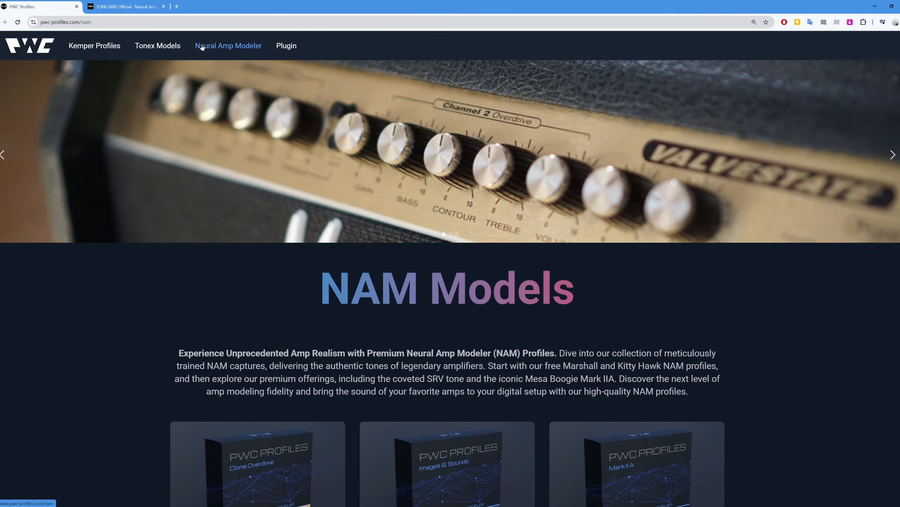
Open the NAM Metadata Editor from its Learn more link at the bottom of the page.
scroll(474, 234, down, 10)
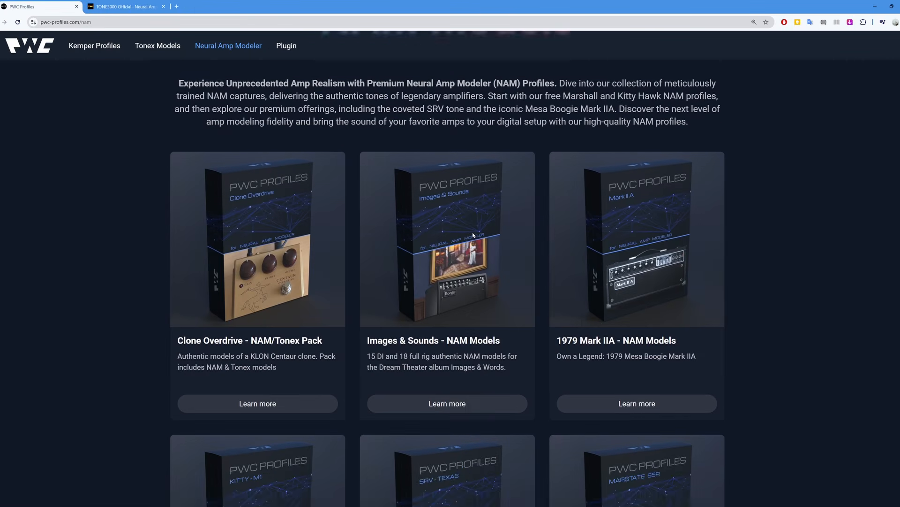
scroll(472, 234, down, 3)
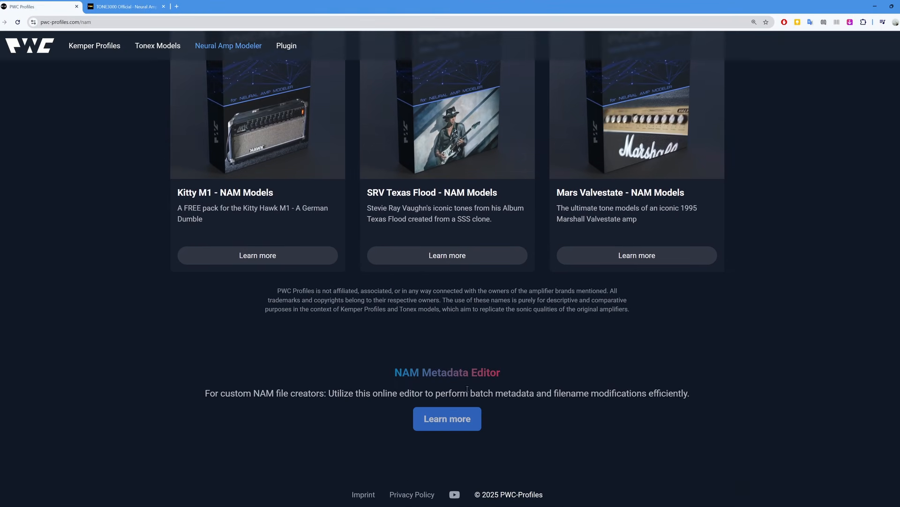
click(448, 419)
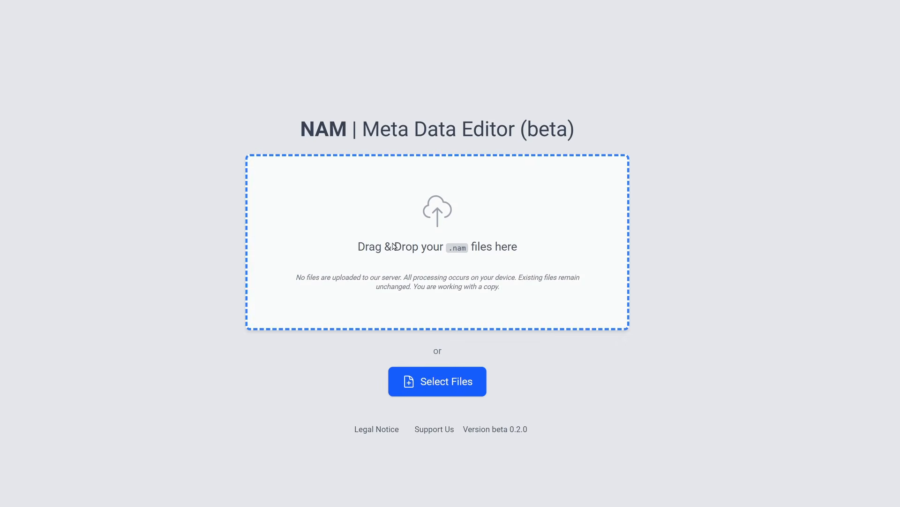
Open all the .nam files from the folder into the editor.
click(393, 246)
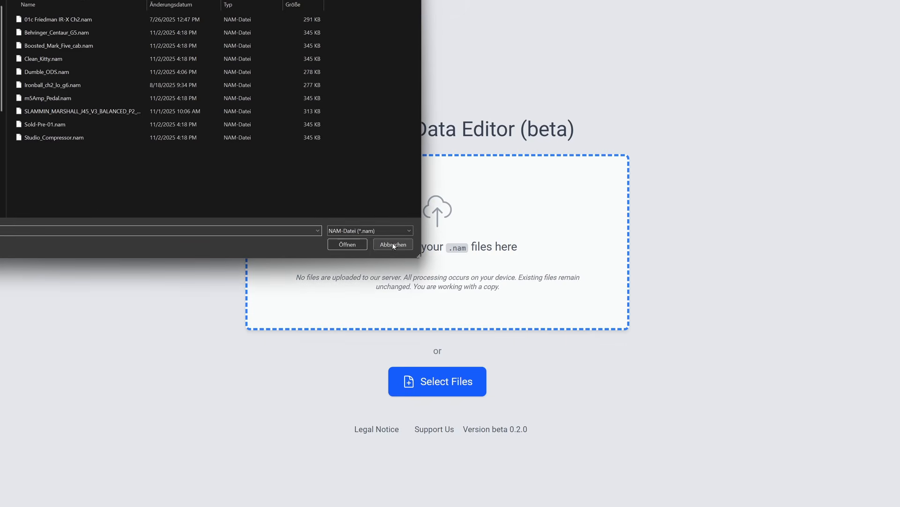
drag(79, 183, 54, 10)
click(353, 244)
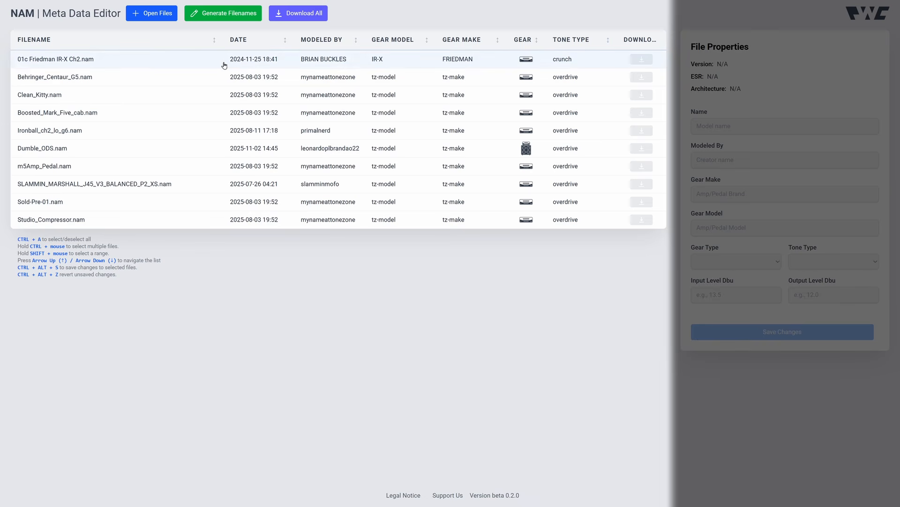
Sort the file list by Date, then by Modeled By, and select Dumble_ODS.nam.
click(242, 46)
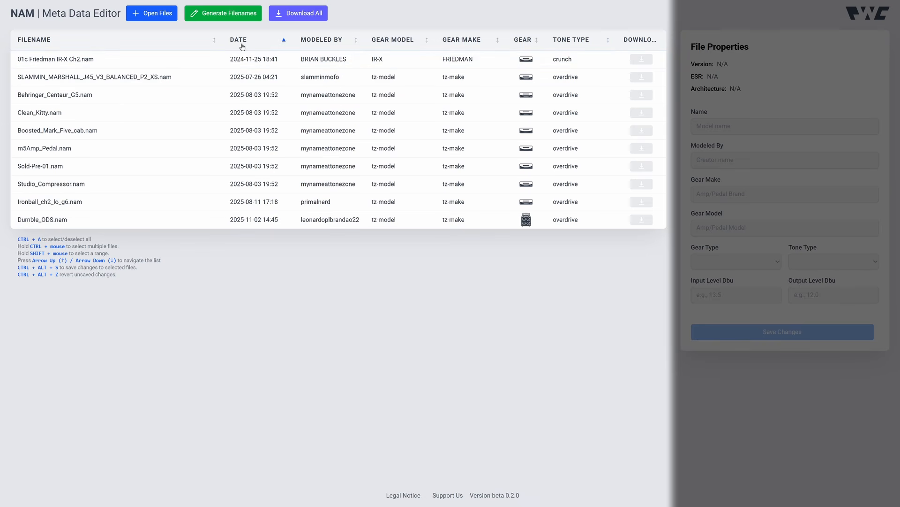
click(317, 40)
click(320, 79)
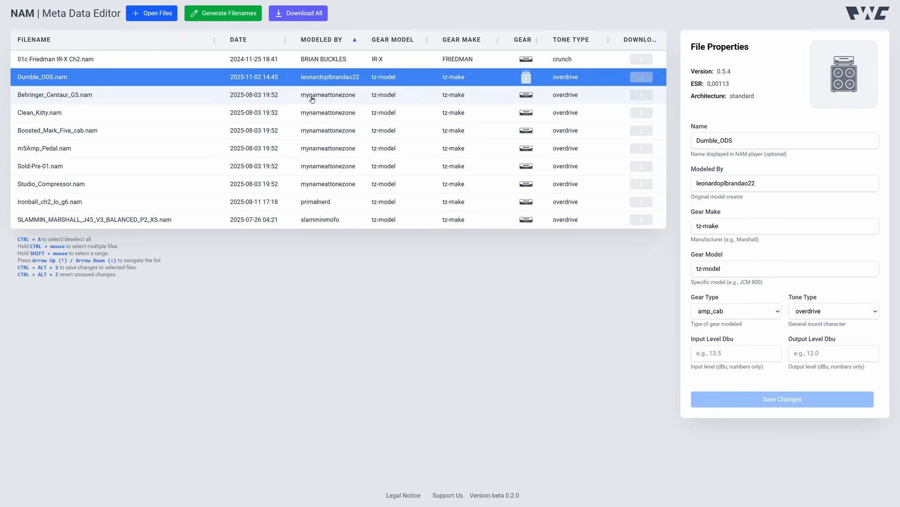
Select individual files, then select the range from m5Amp_Pedal.nam to SLAMMIN_MARSHALL_J45_V3_BALANCED_P2_XS.nam.
click(312, 99)
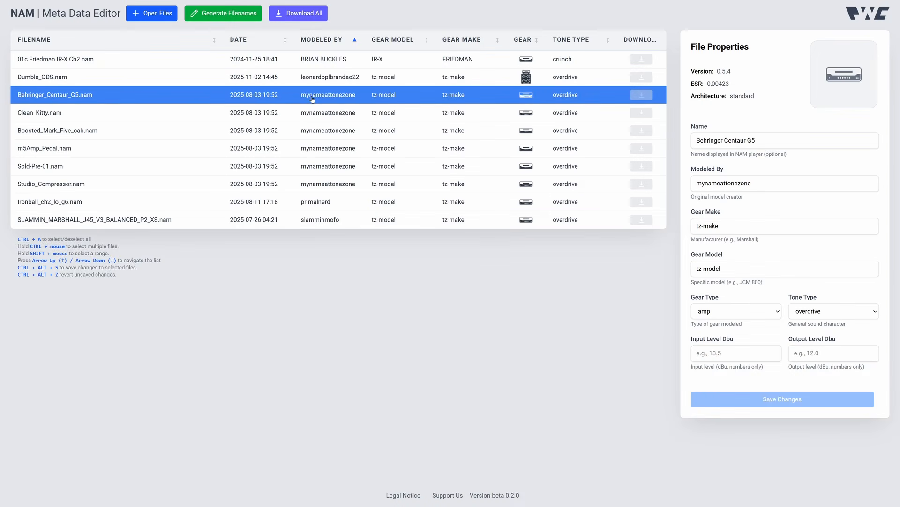
click(313, 112)
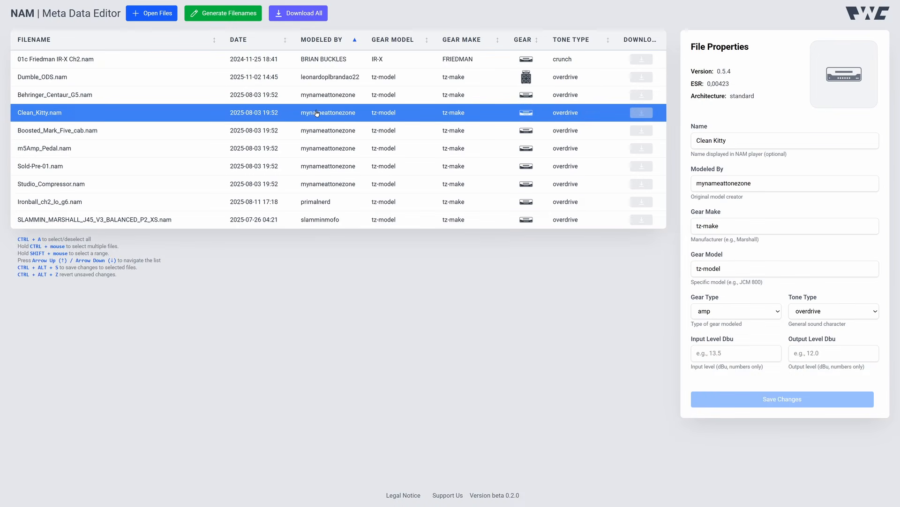
ctrl+click(310, 135)
ctrl+click(302, 149)
shift+click(301, 225)
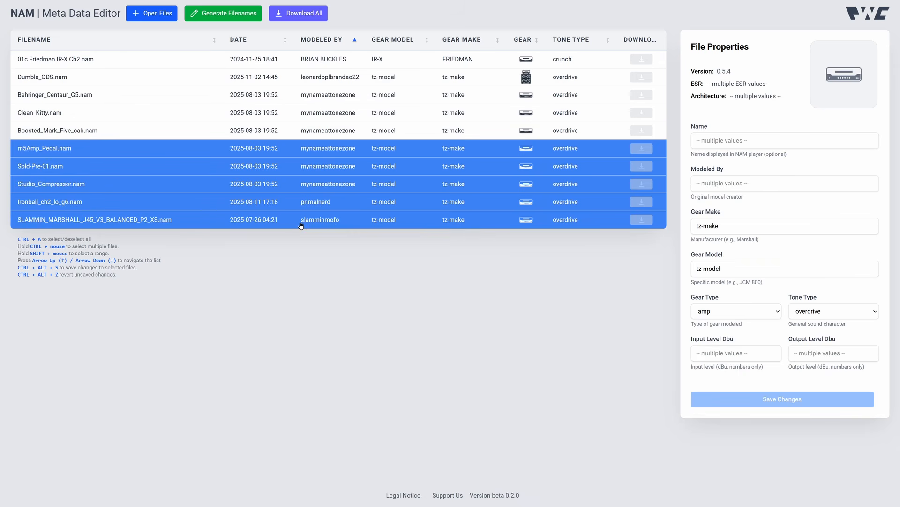
Select all files, then move through the list row by row to inspect each file's properties.
key(ctrl+a)
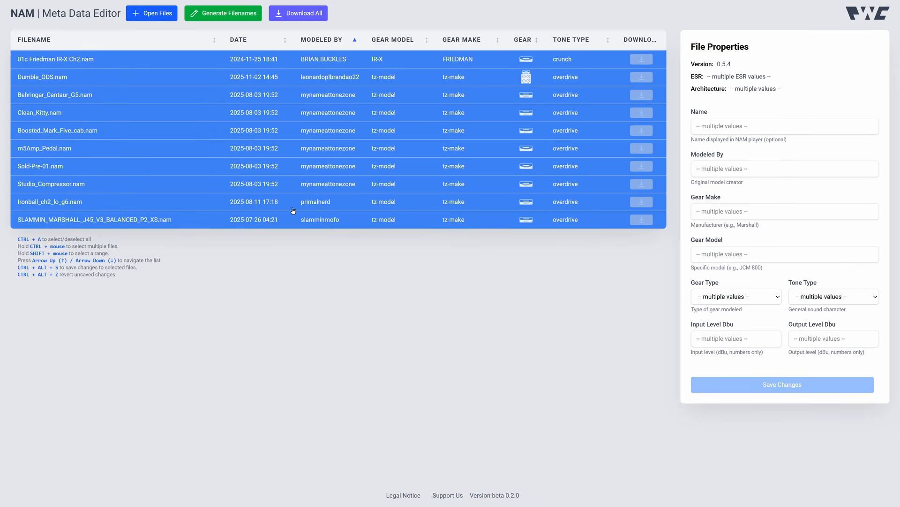
click(294, 210)
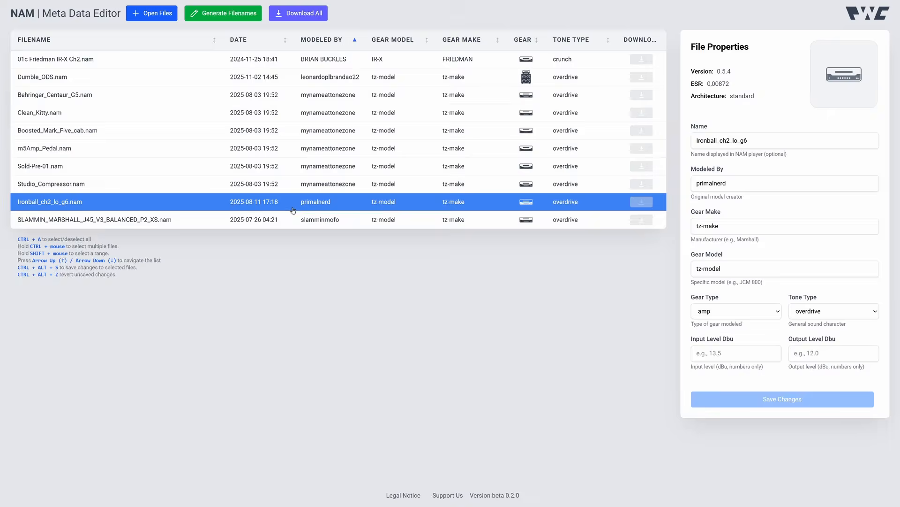
key(Up)
key(Up)
key(Up)
key(Up)
key(Up)
key(Up)
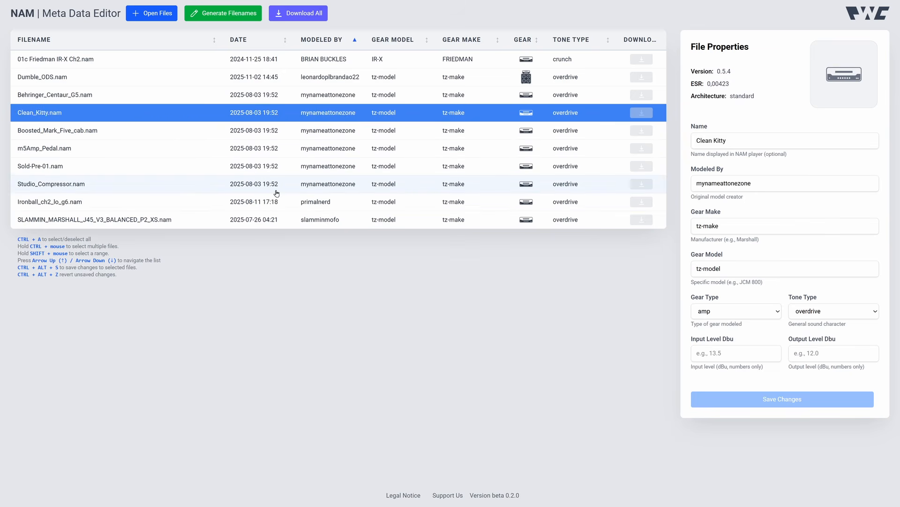
key(Down)
key(Down)
key(Up)
key(Up)
key(Up)
key(Down)
key(Down)
key(Down)
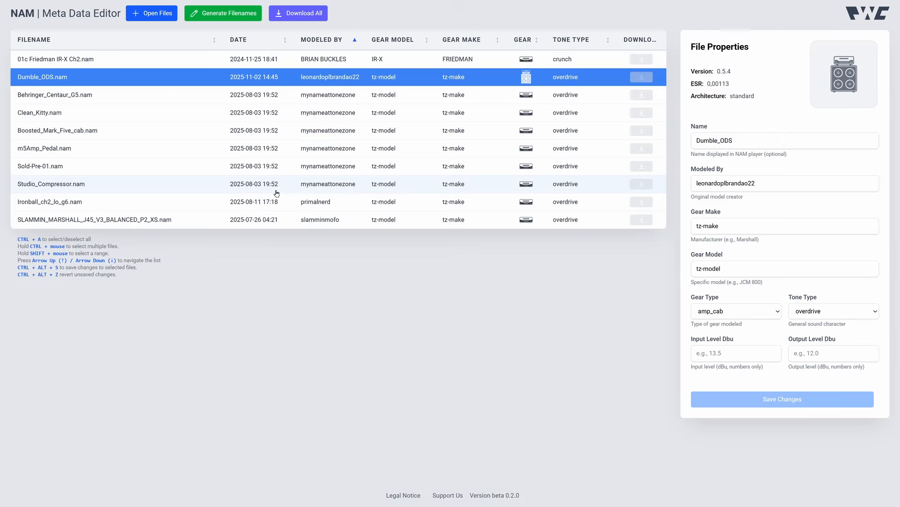
key(Down)
key(Down)
key(Down)
key(Down)
key(Down)
key(Down)
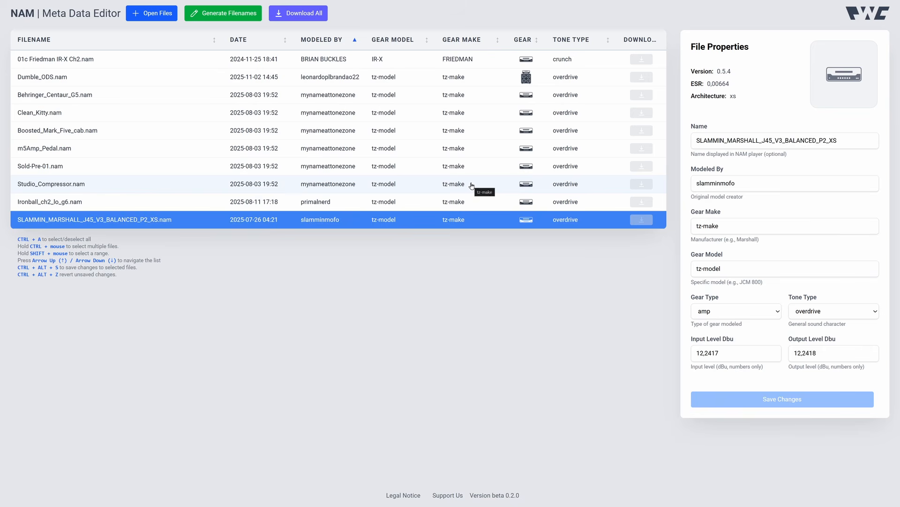
Select Studio_Compressor.nam and set its Modeled By to the suggested "PWC Profiles".
click(472, 185)
double_click(775, 185)
text(P)
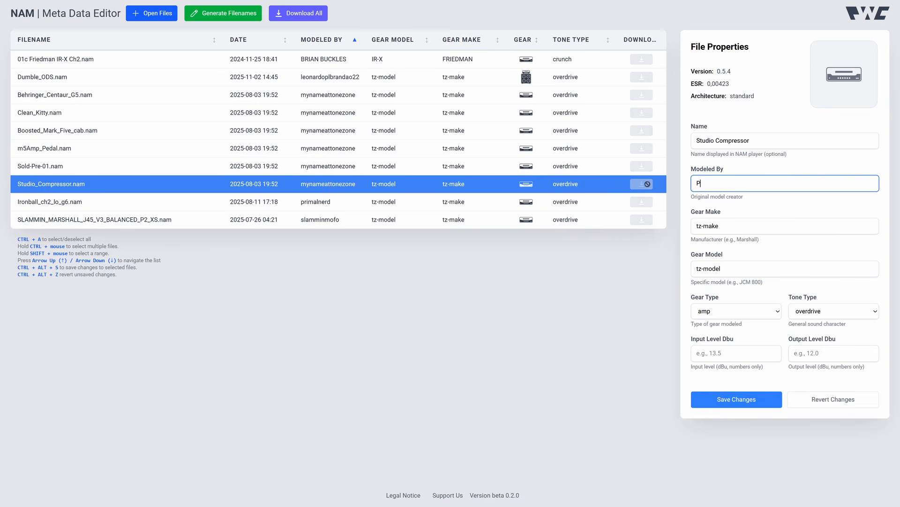
text(WC Profiles)
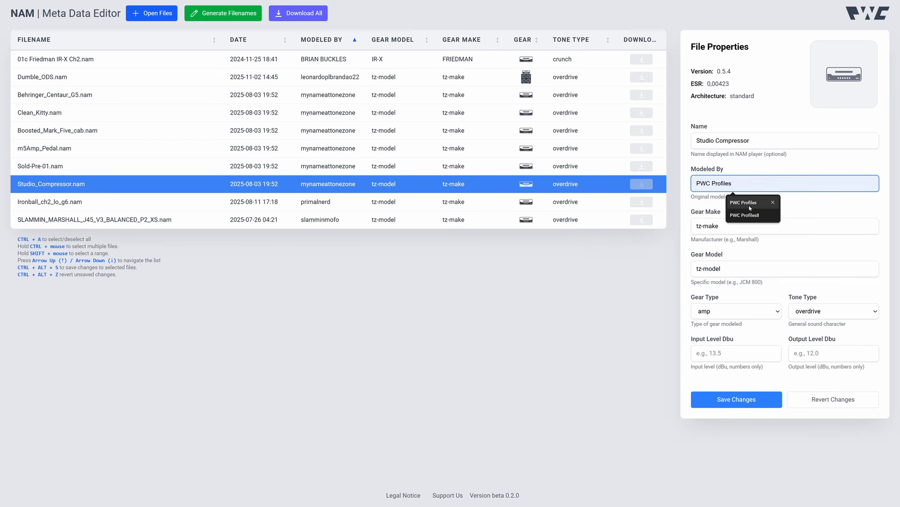
click(744, 202)
Set the Gear Make to Mesa Boogie from the suggestions.
key(Tab)
text(mesa)
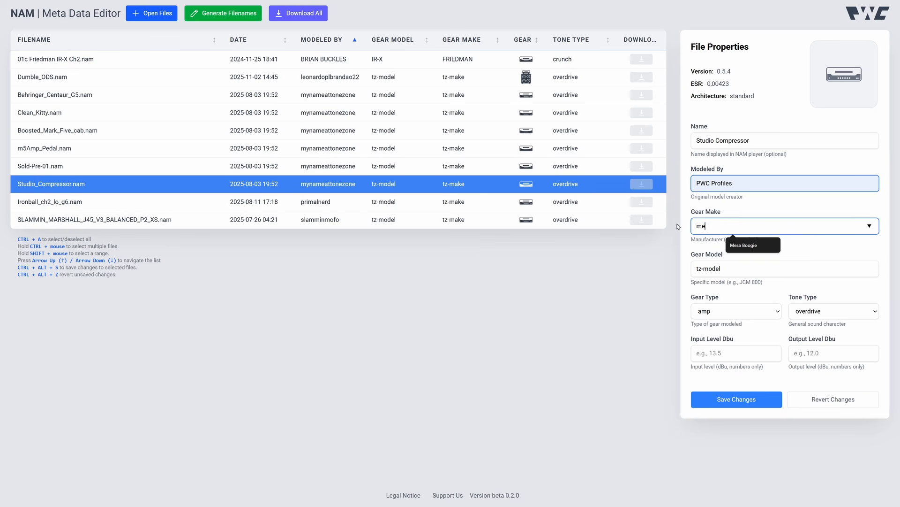
click(753, 245)
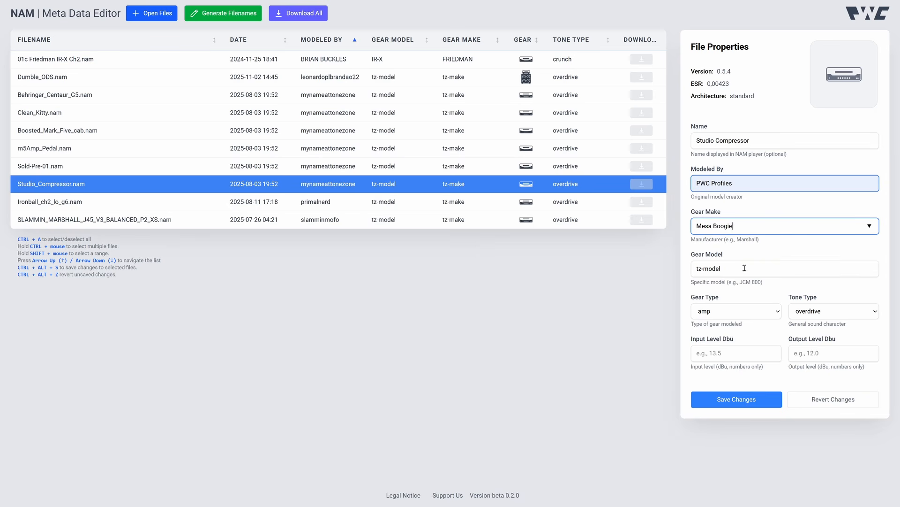
Select the files from Behringer_Centaur_G5.nam to Ironball_ch2_lo_g6.nam, set Modeled By to PWC Profiles and save.
key(Tab)
click(189, 300)
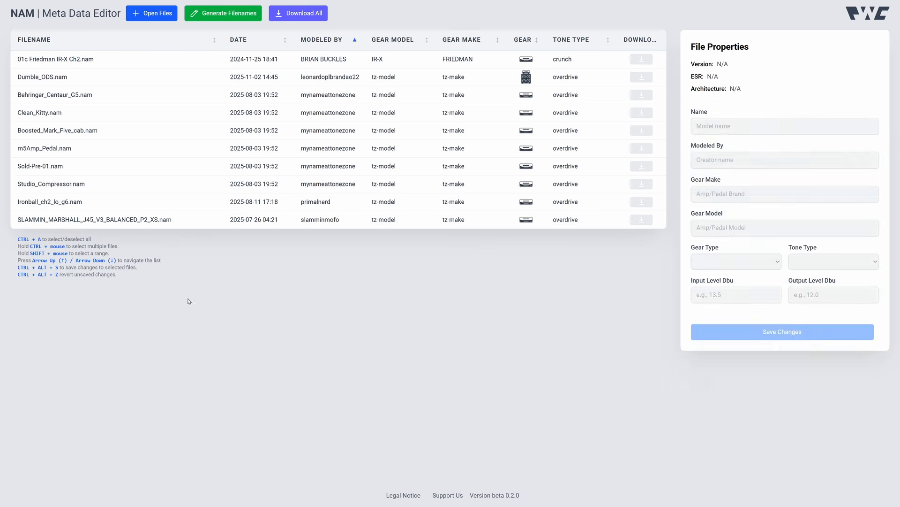
click(214, 209)
shift+click(196, 95)
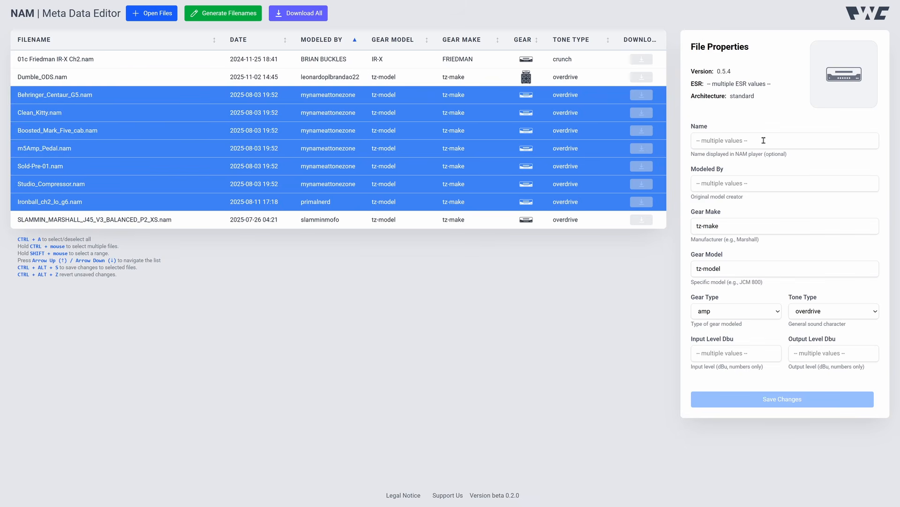
click(766, 182)
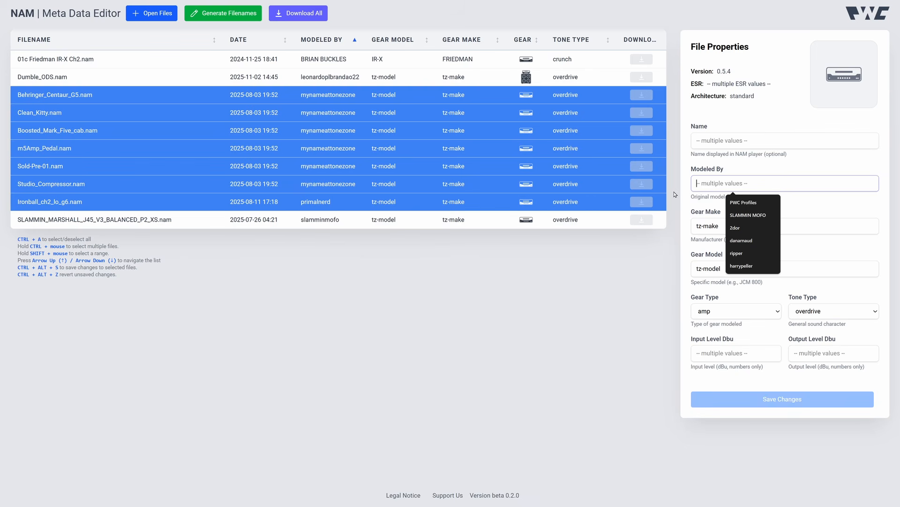
click(738, 203)
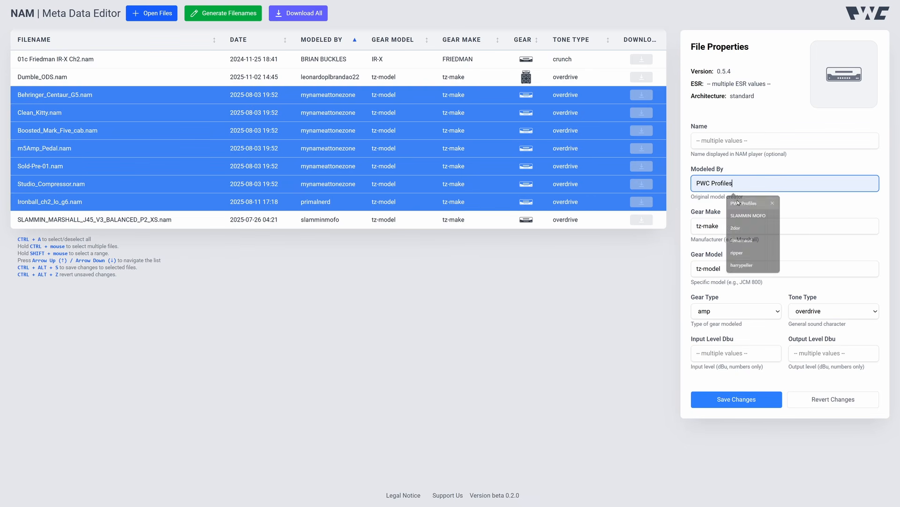
click(740, 406)
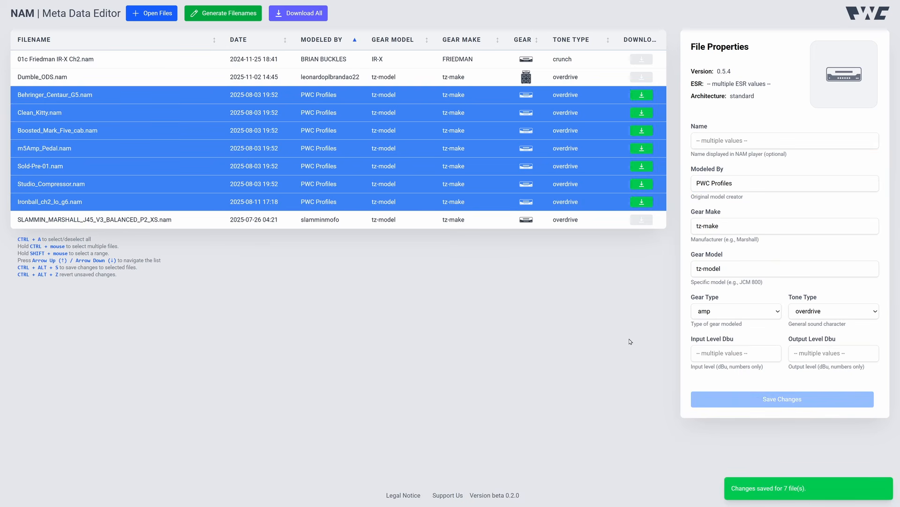
Select Studio_Compressor.nam, set its Gear Make to Mesa Boogie from the suggestions and save the change.
key(ctrl+a)
key(ctrl+a)
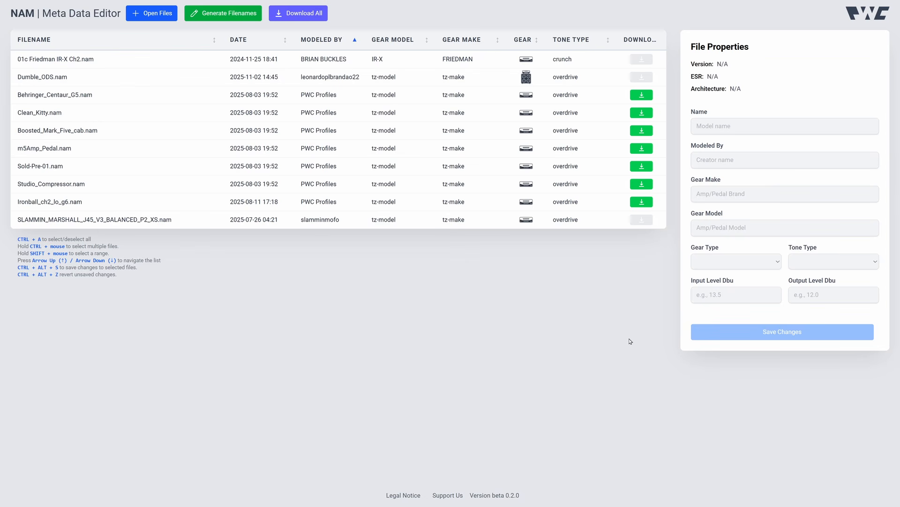
click(598, 184)
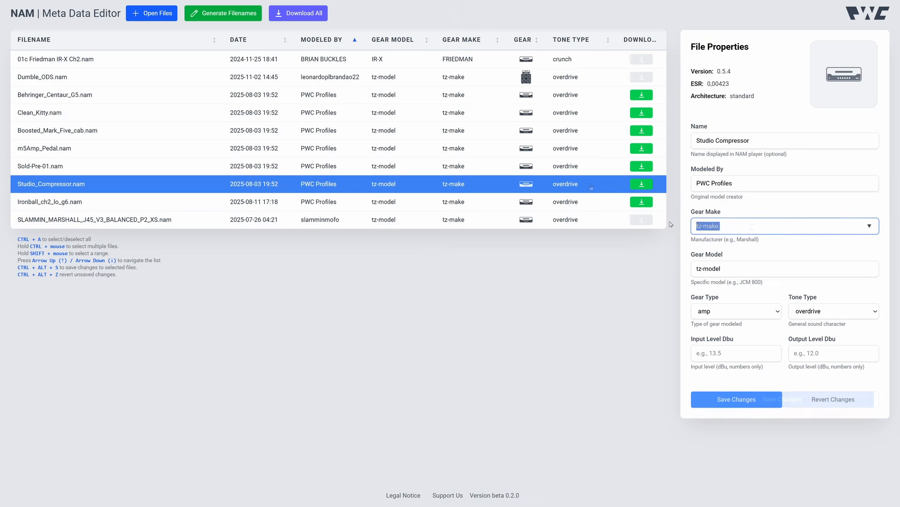
text(Mesa)
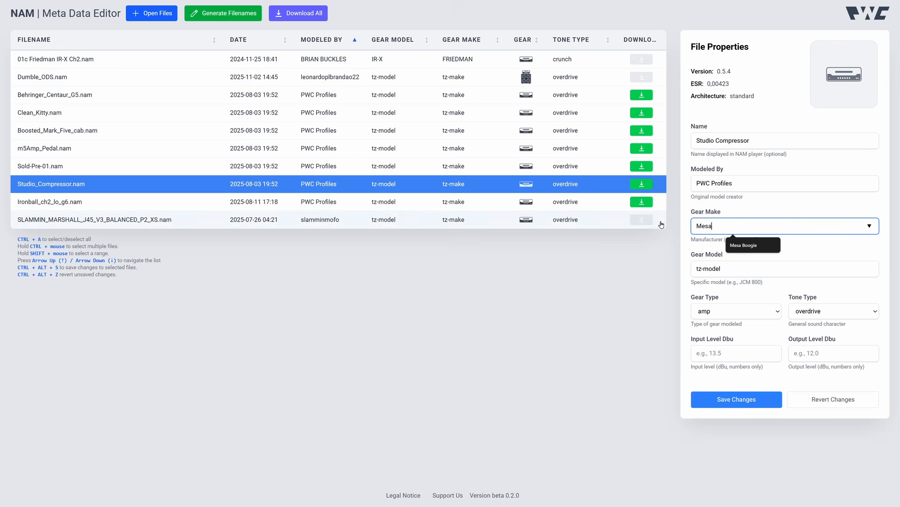
click(773, 247)
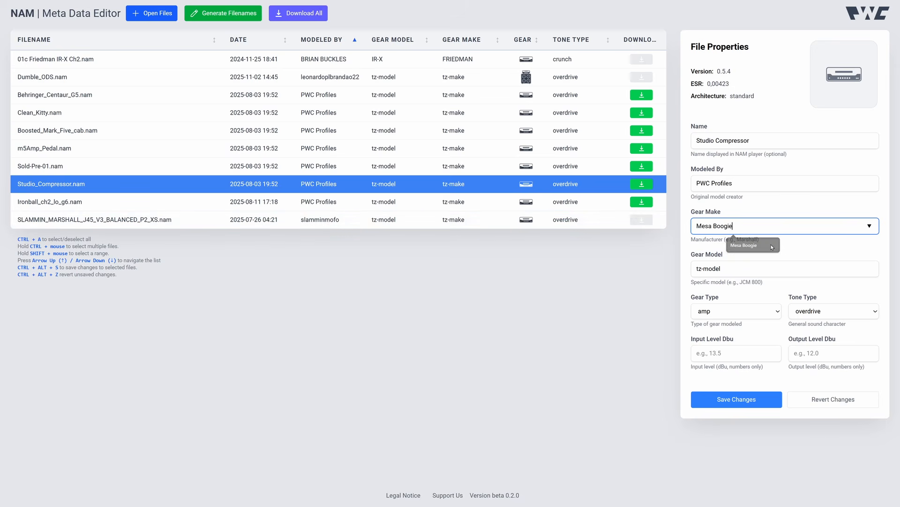
click(744, 403)
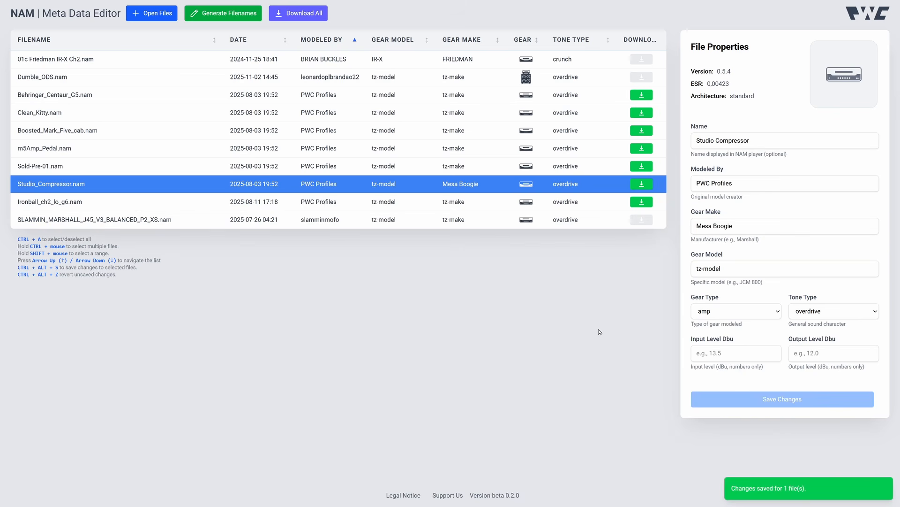
Append 2 to the Gear Make and revert the unsaved change.
click(749, 226)
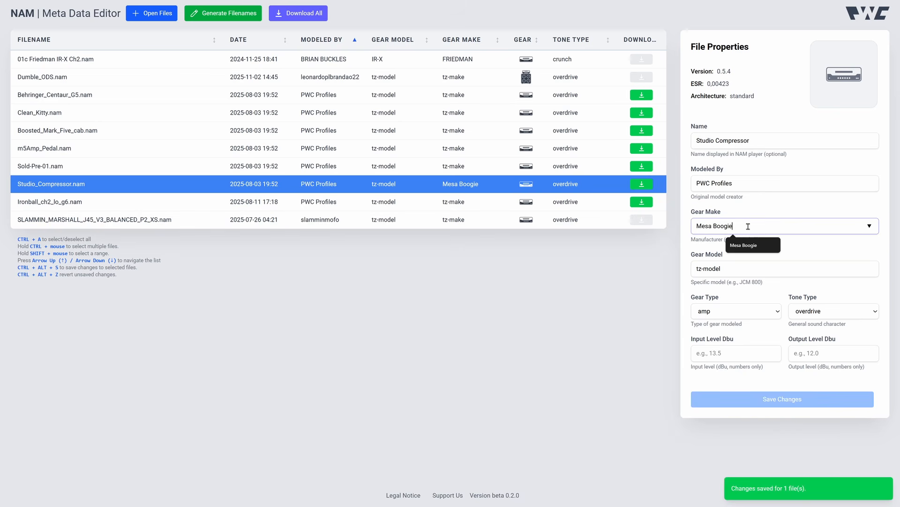
text(2)
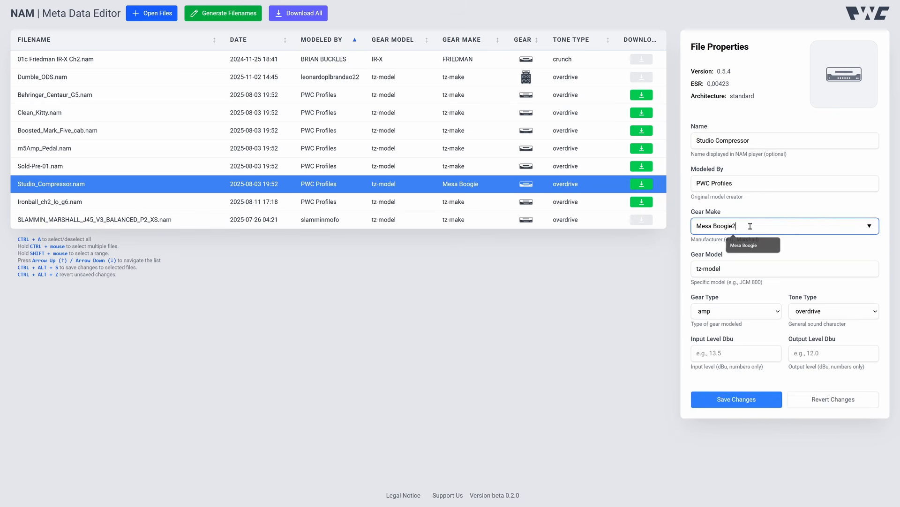
click(837, 400)
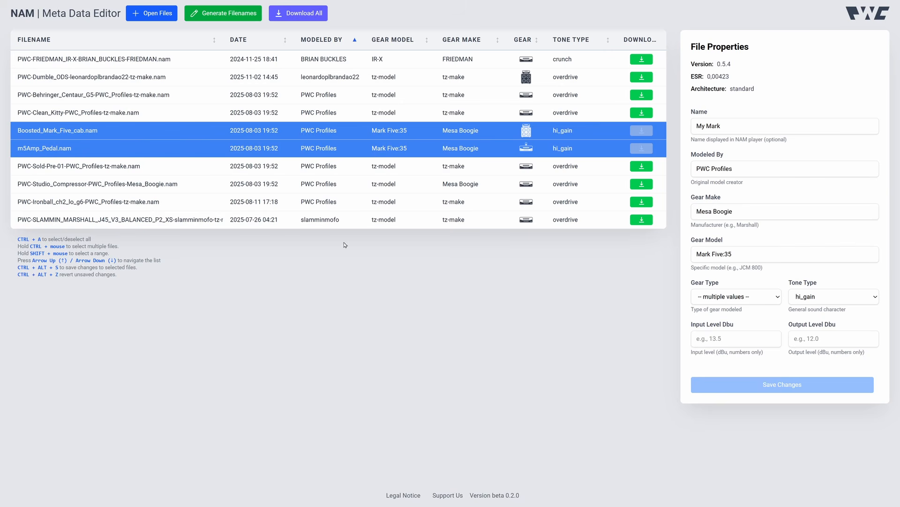
Open the filename pattern generator and remove the Name, Modeled By and Gear Make tags.
click(226, 16)
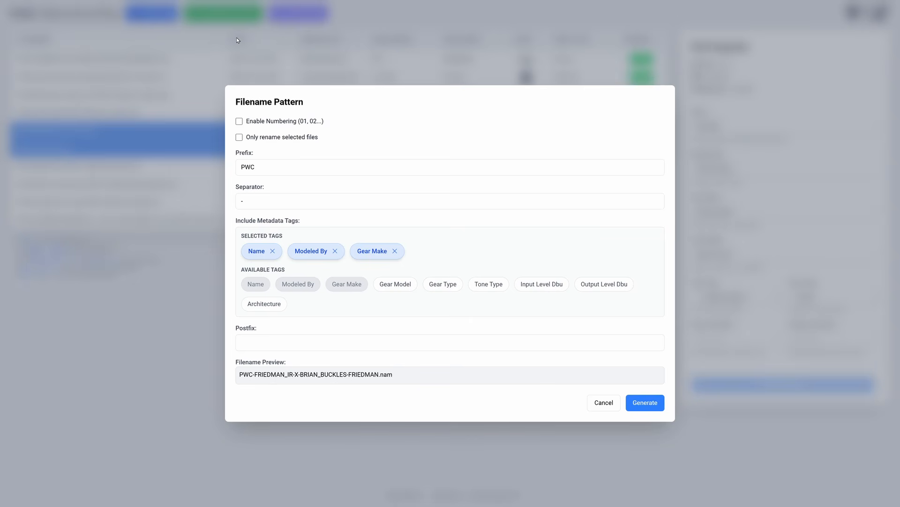
click(271, 163)
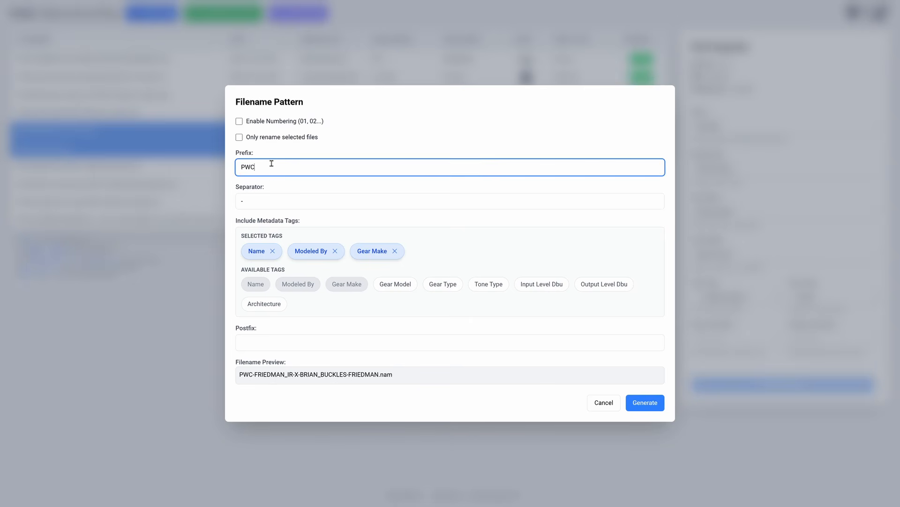
click(250, 201)
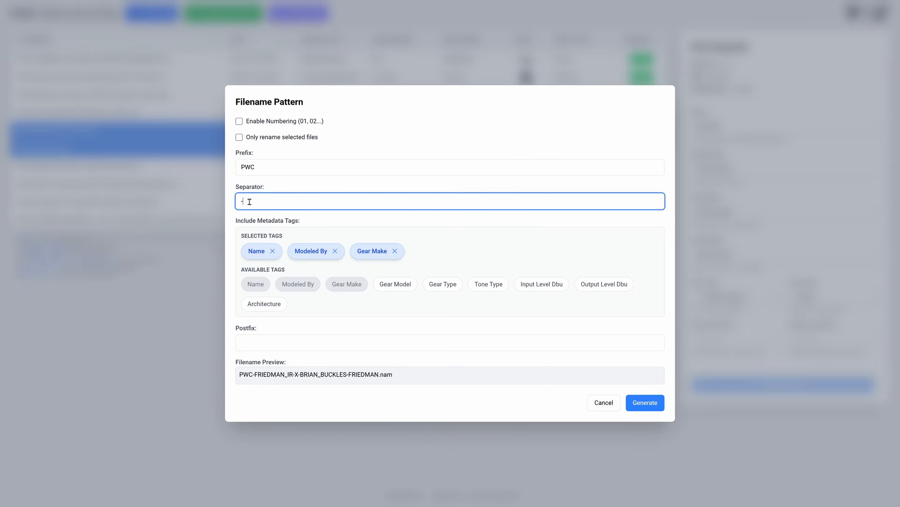
click(272, 251)
click(286, 252)
click(286, 252)
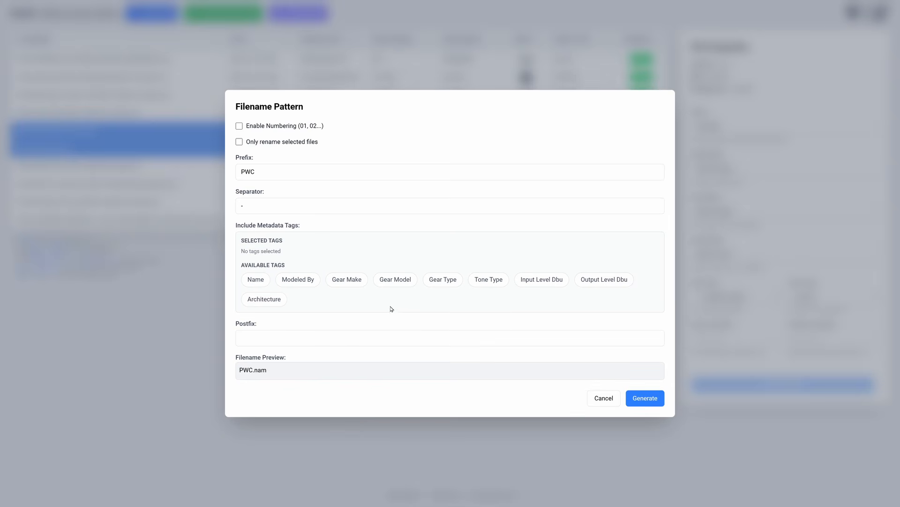
Build the filename pattern from Gear Make, Gear Model, Gear Type and Architecture tags with numbering enabled.
click(350, 284)
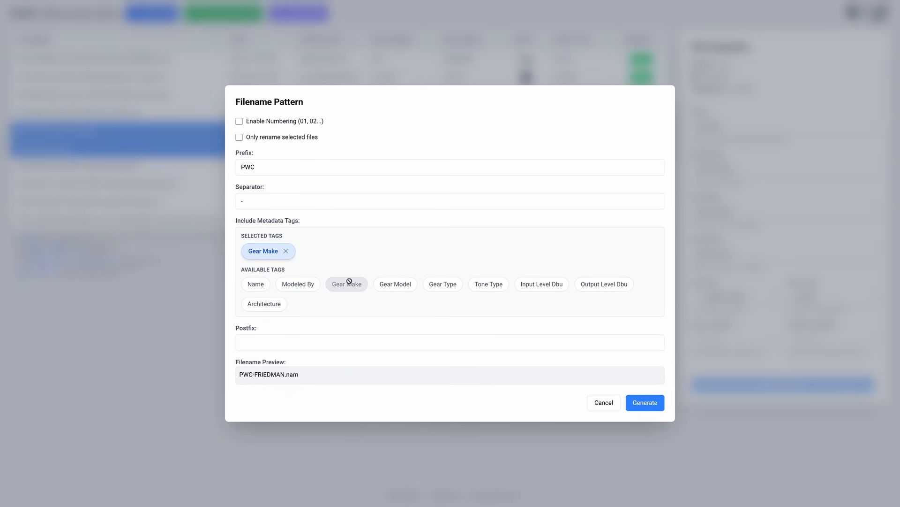
click(392, 283)
click(440, 286)
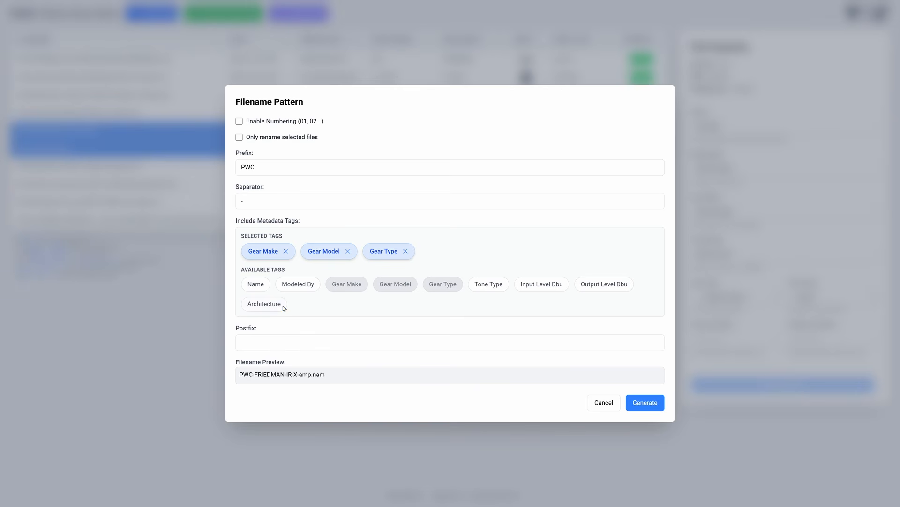
click(240, 122)
click(272, 305)
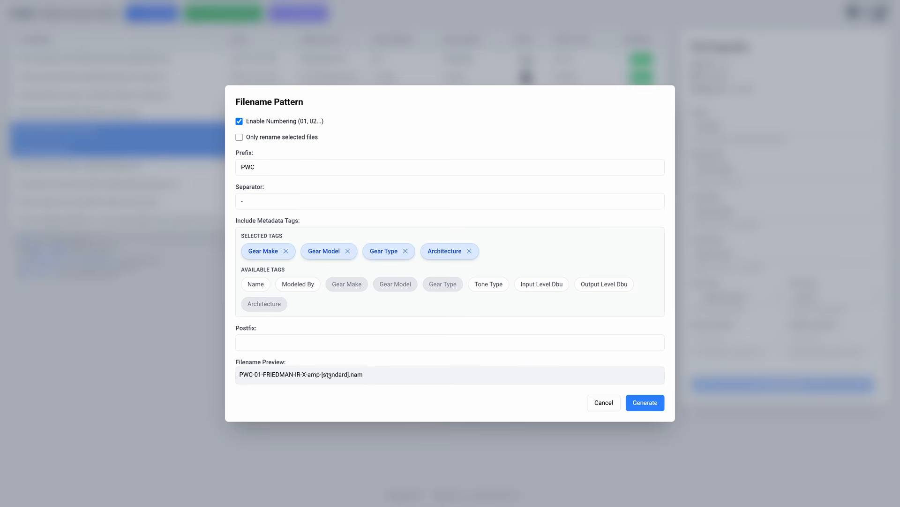
Limit renaming to the selected files and generate the new filenames.
click(239, 138)
click(654, 401)
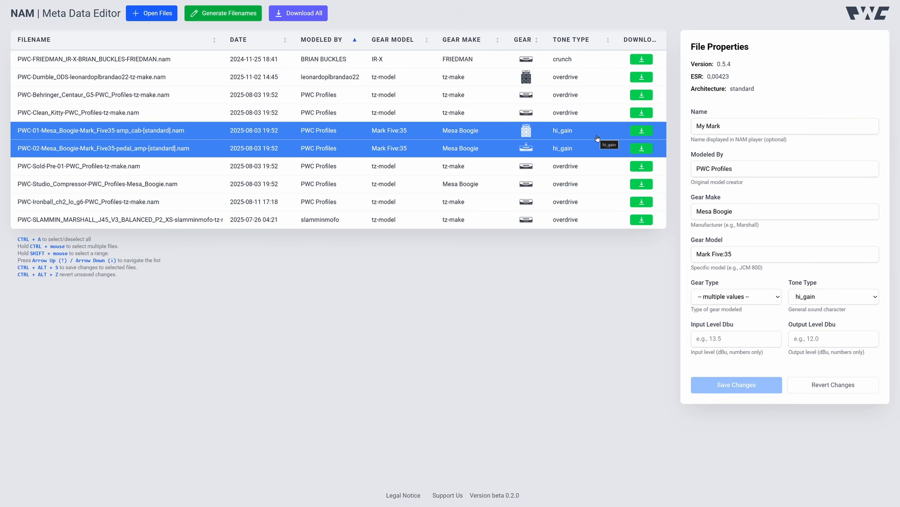
Download the two renamed Mesa Boogie Mark Five35 files.
click(644, 148)
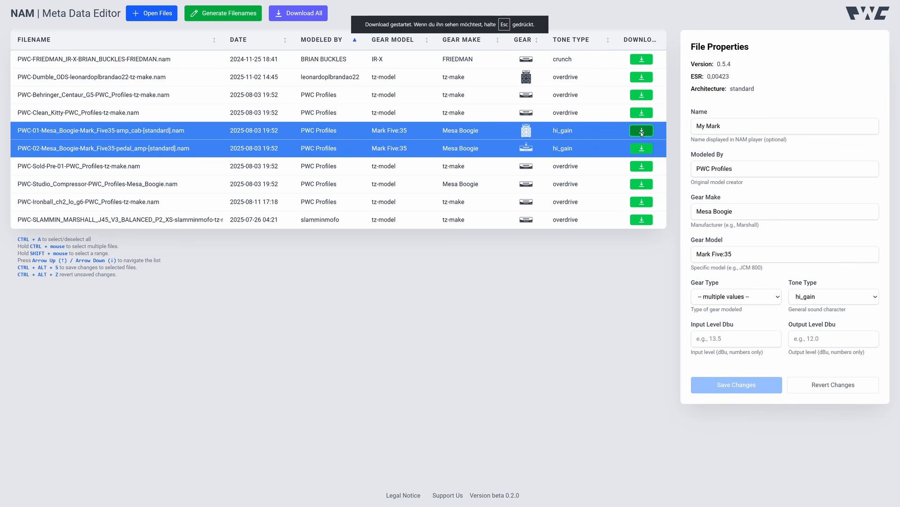
click(642, 132)
Browse the PWC Profiles NAM Models page.
click(295, 17)
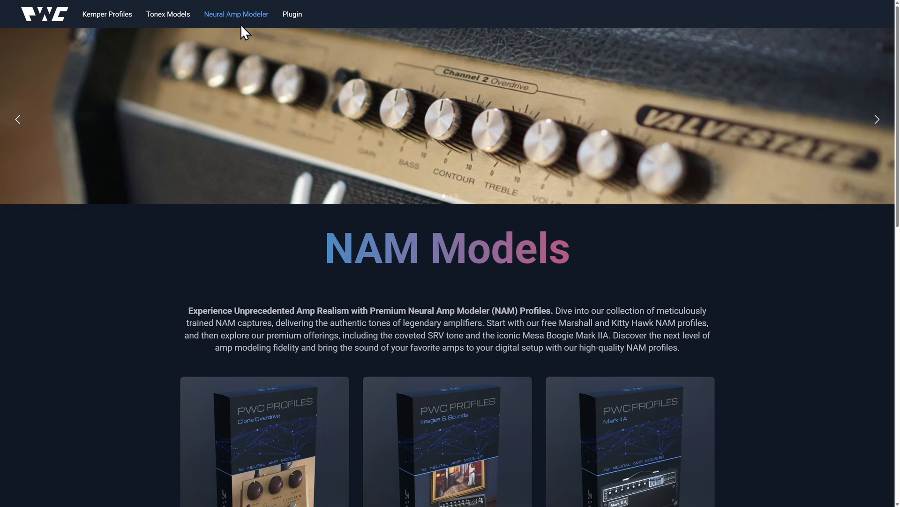
scroll(466, 286, down, 7)
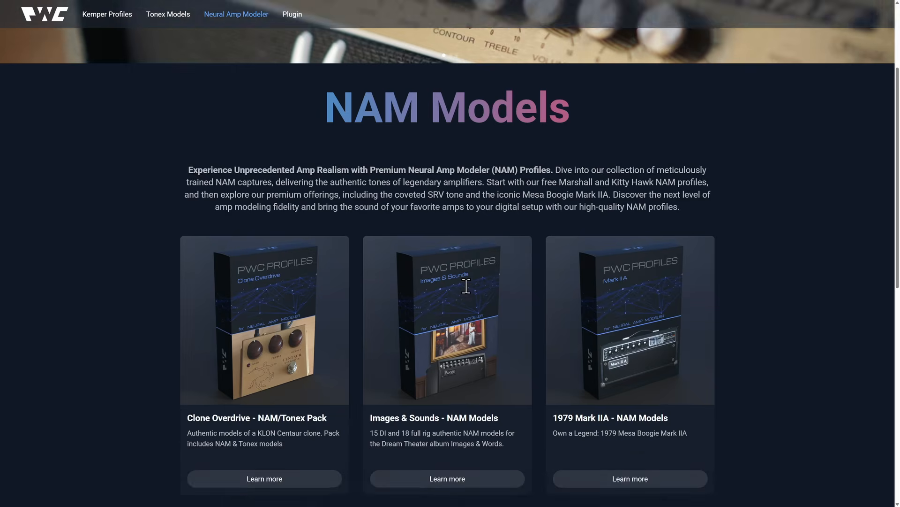
scroll(566, 215, down, 3)
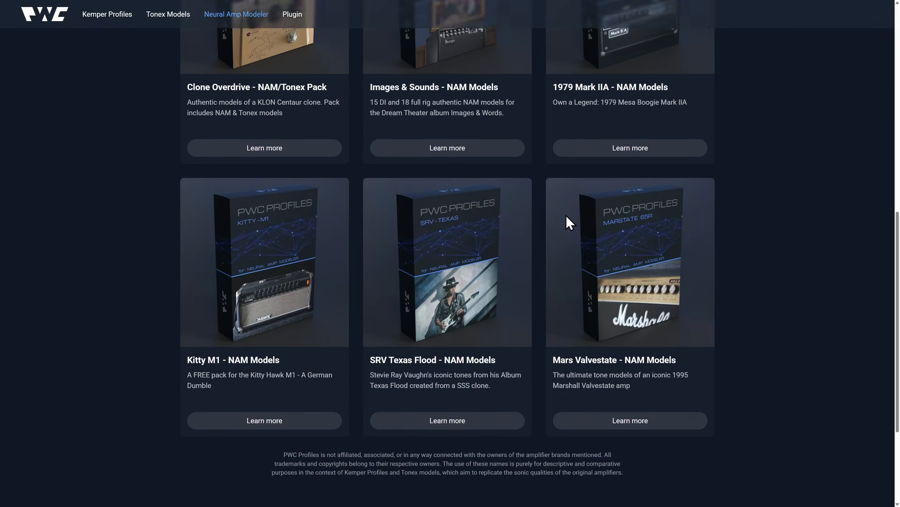